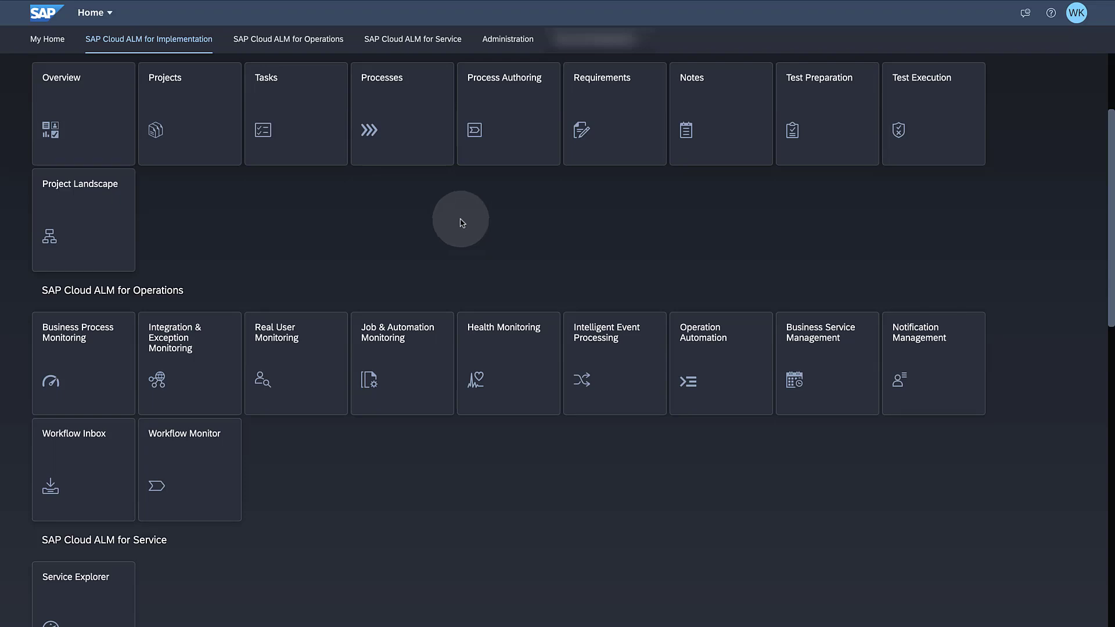
- Create the scopes Plant Paris and Global HR Hub for the Acron Heating Inc. project's solution processes
click(400, 116)
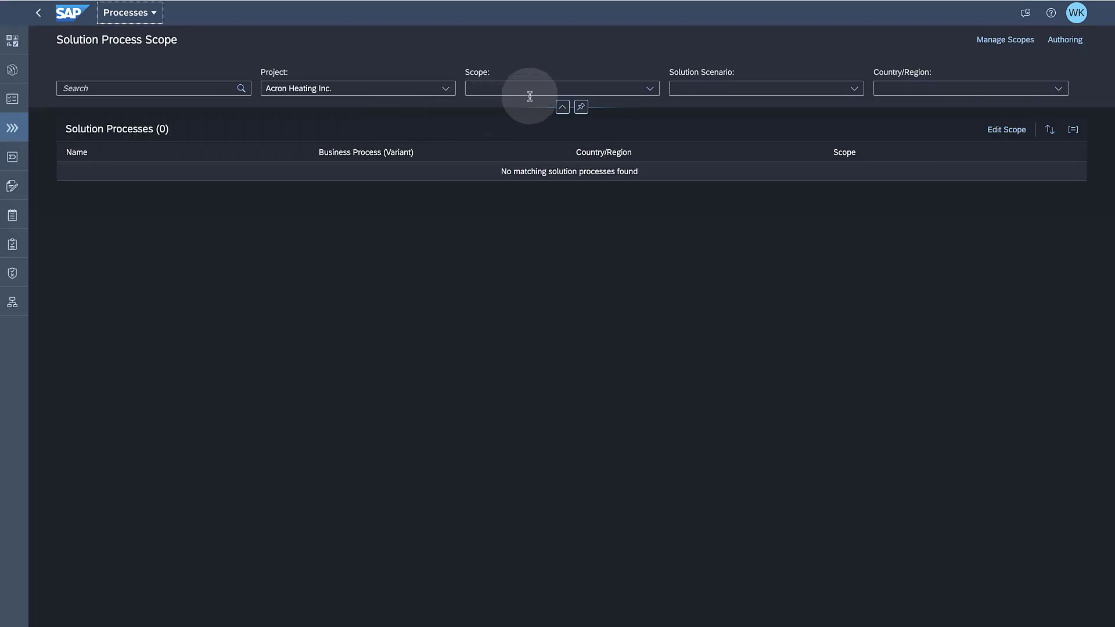
click(985, 44)
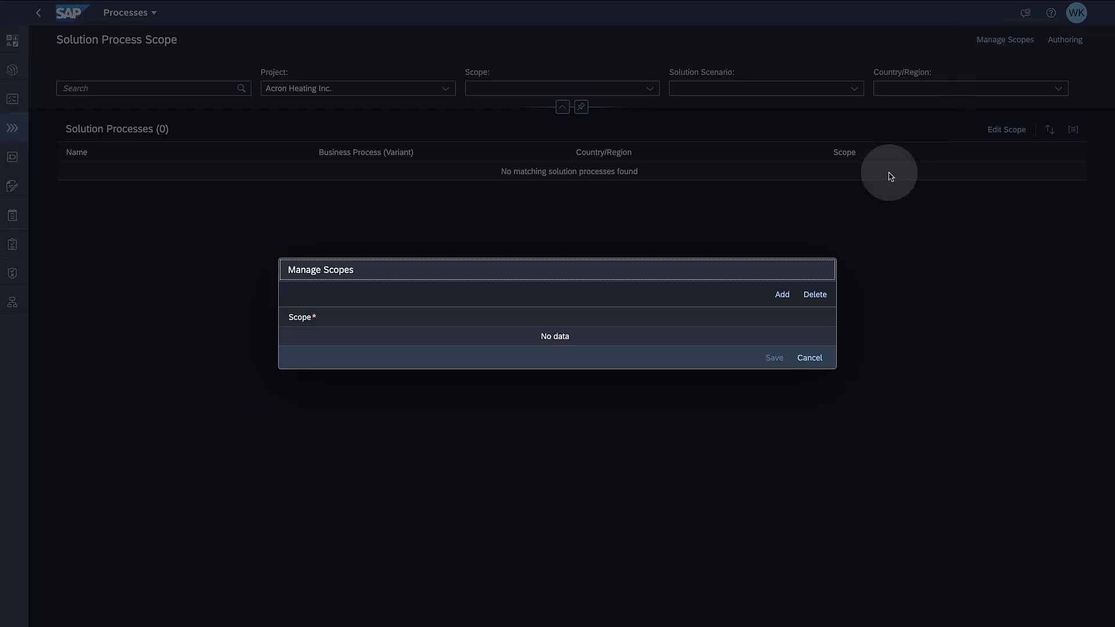
click(782, 294)
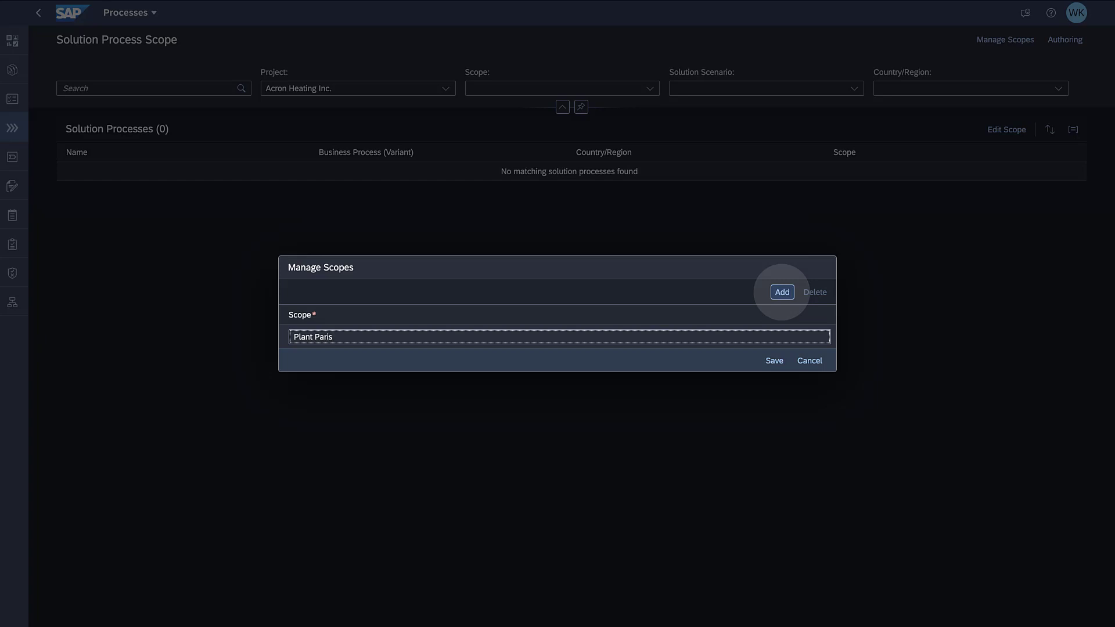
click(788, 294)
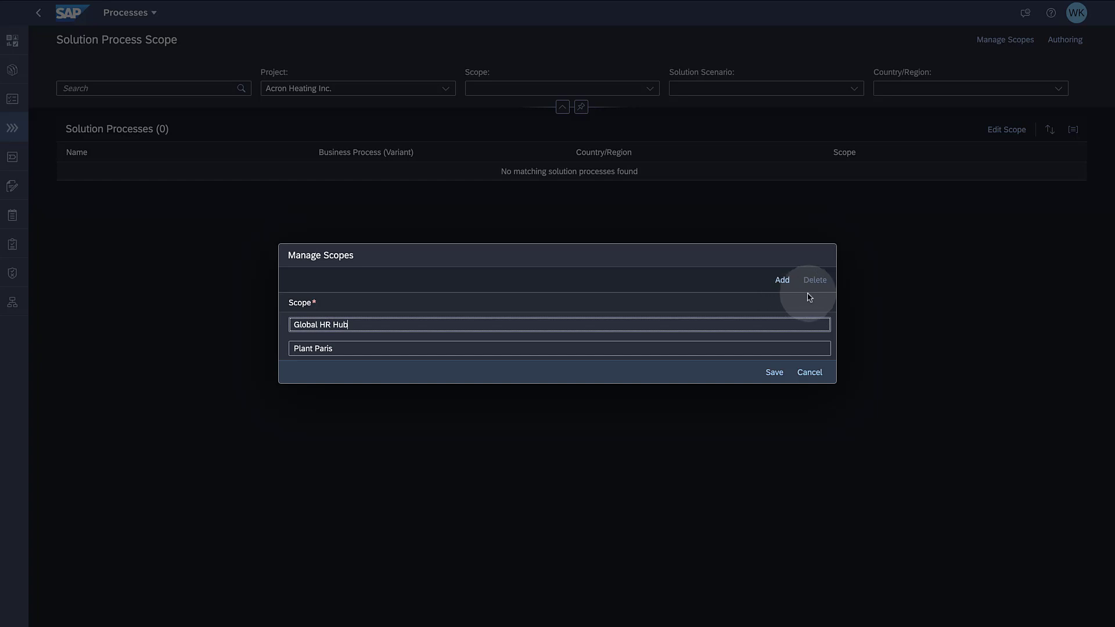
click(780, 375)
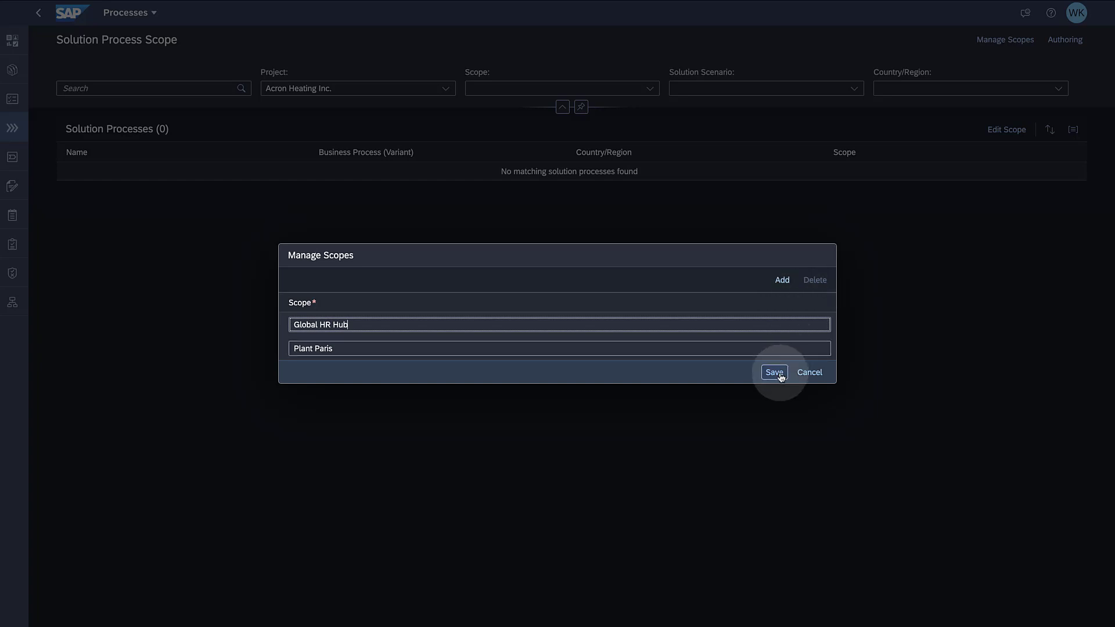
click(780, 374)
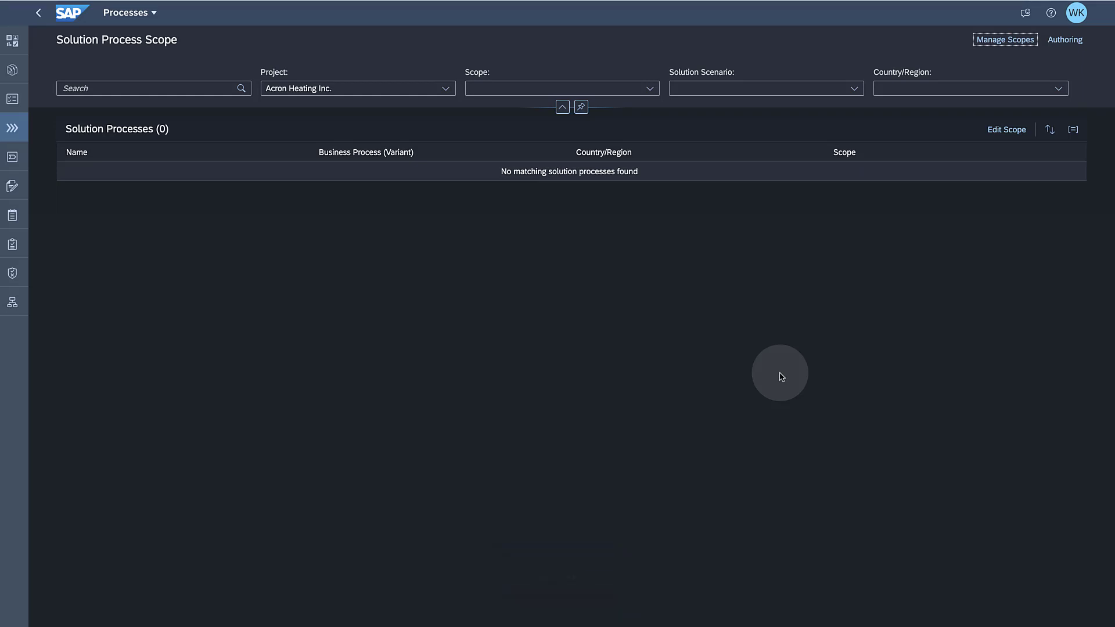
- Start editing the solution process scope and filter the processes by the Global HR Hub scope
click(999, 130)
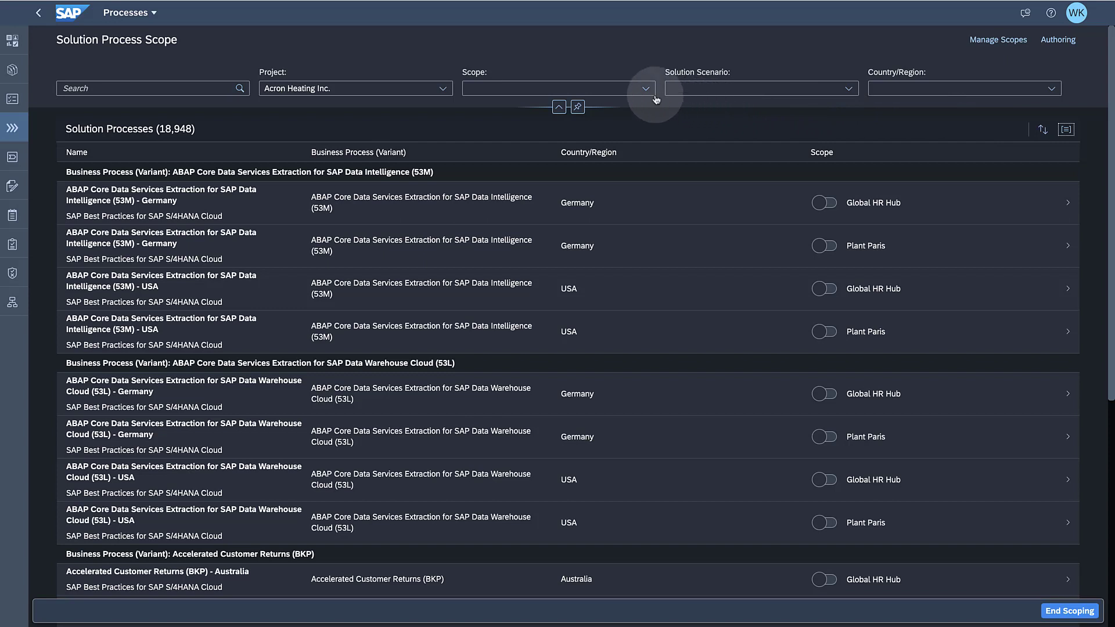
click(646, 90)
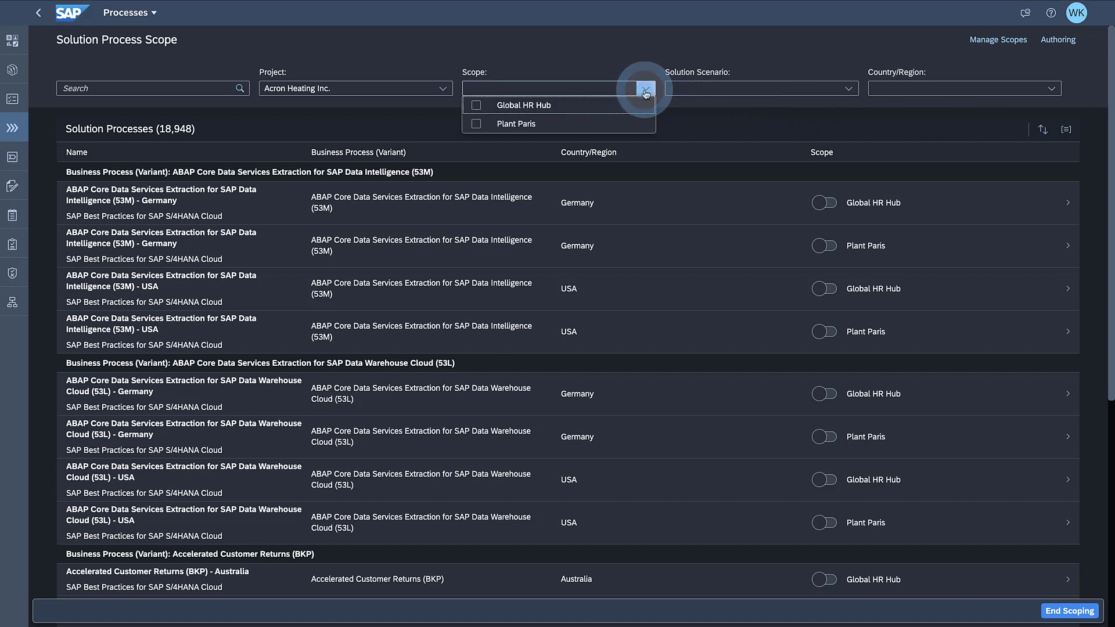
click(476, 106)
click(422, 118)
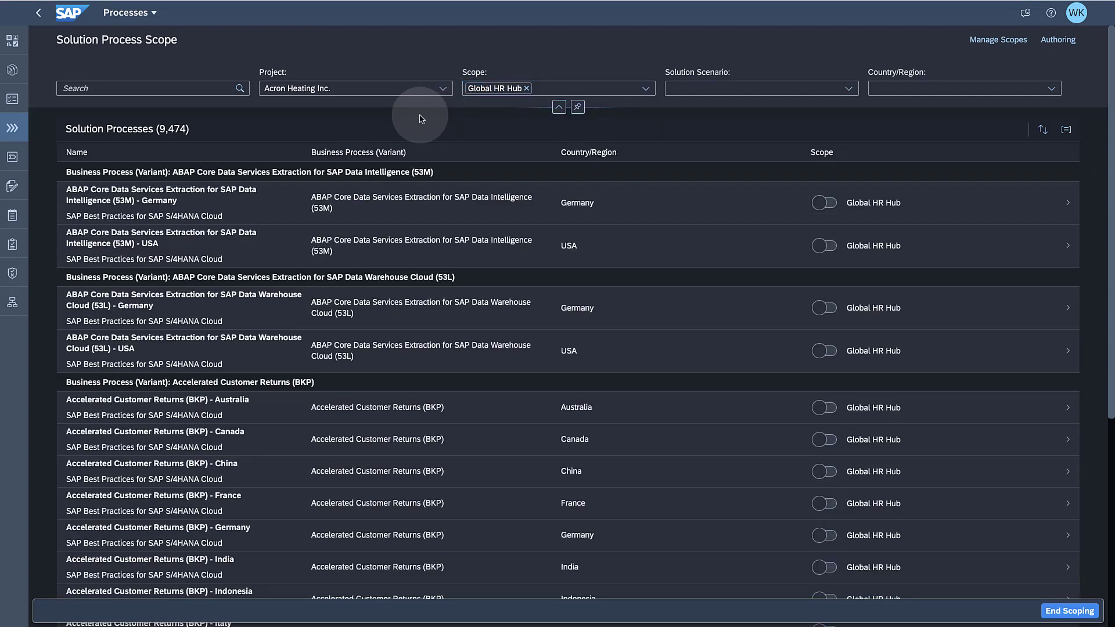
- Search the solution processes for "Hire" and put Hire-to-Retire in scope for Global HR Hub
click(171, 89)
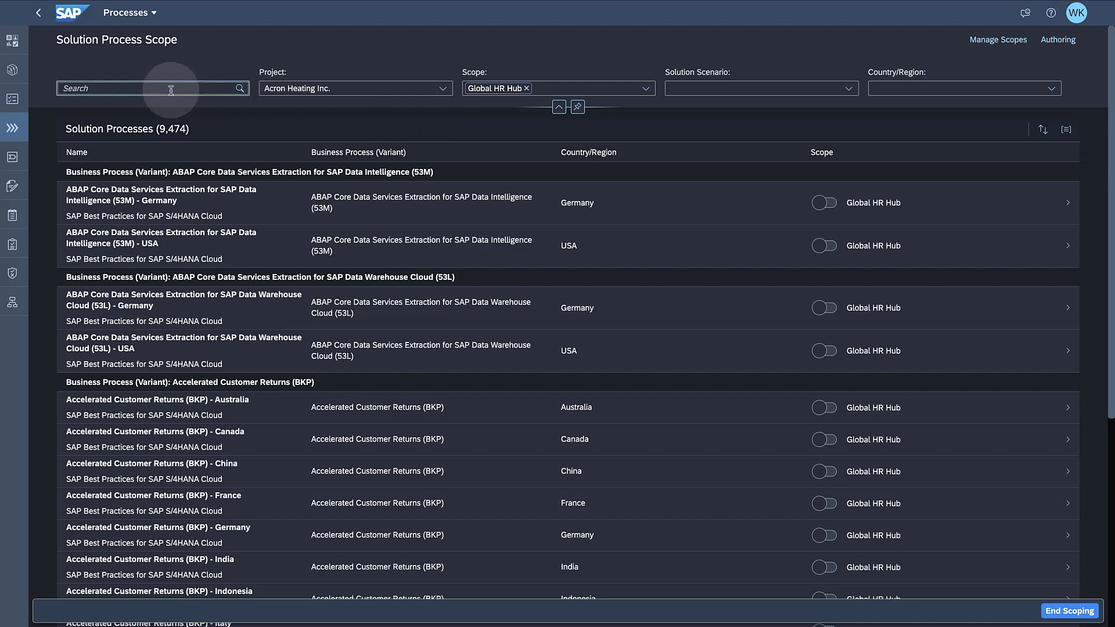
text(Hire)
key(Return)
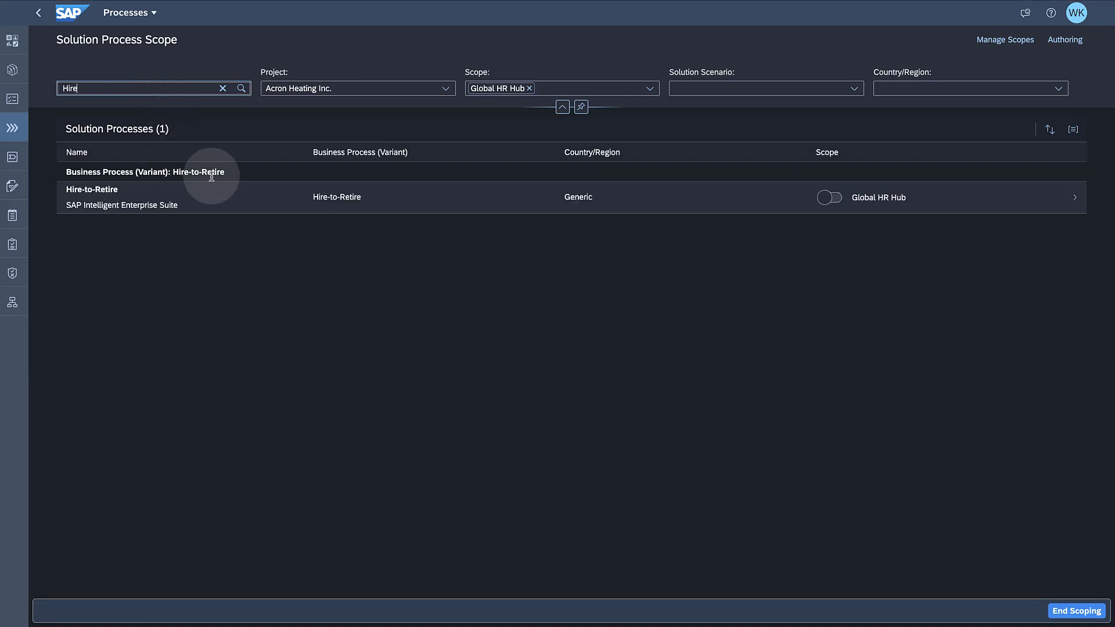
click(835, 198)
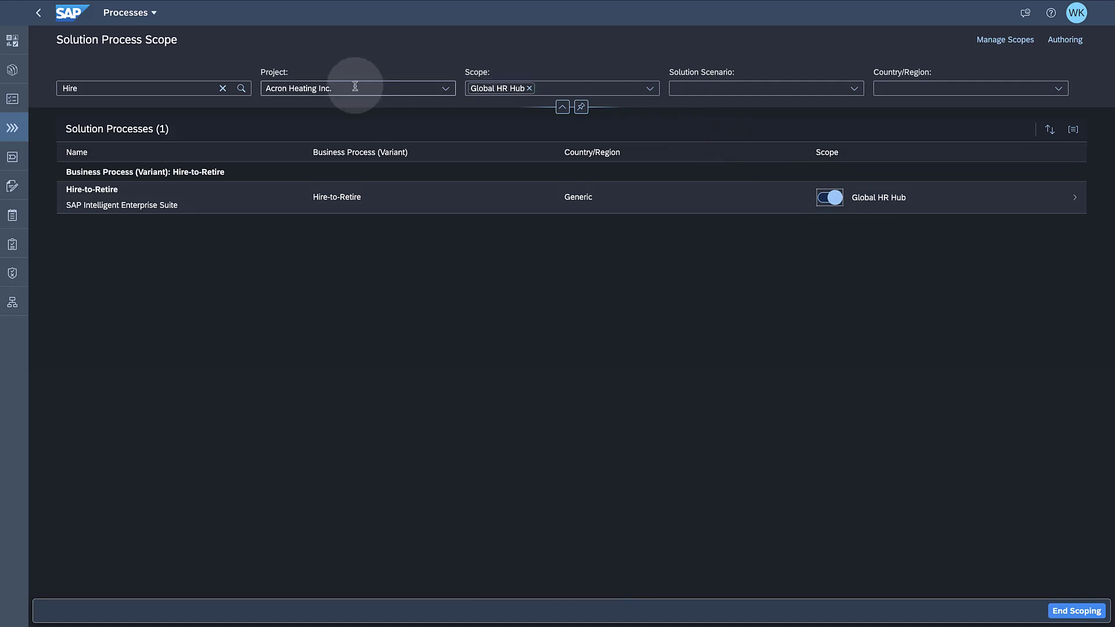
- Clear the process search and switch the scope filter from Global HR Hub to Plant Paris
click(223, 88)
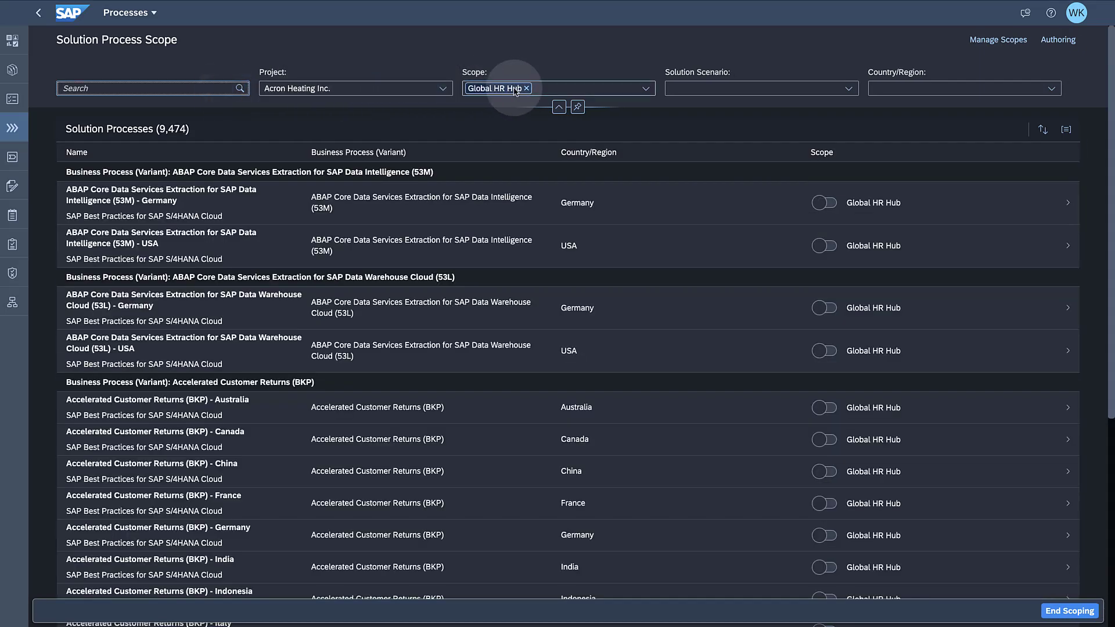
click(646, 88)
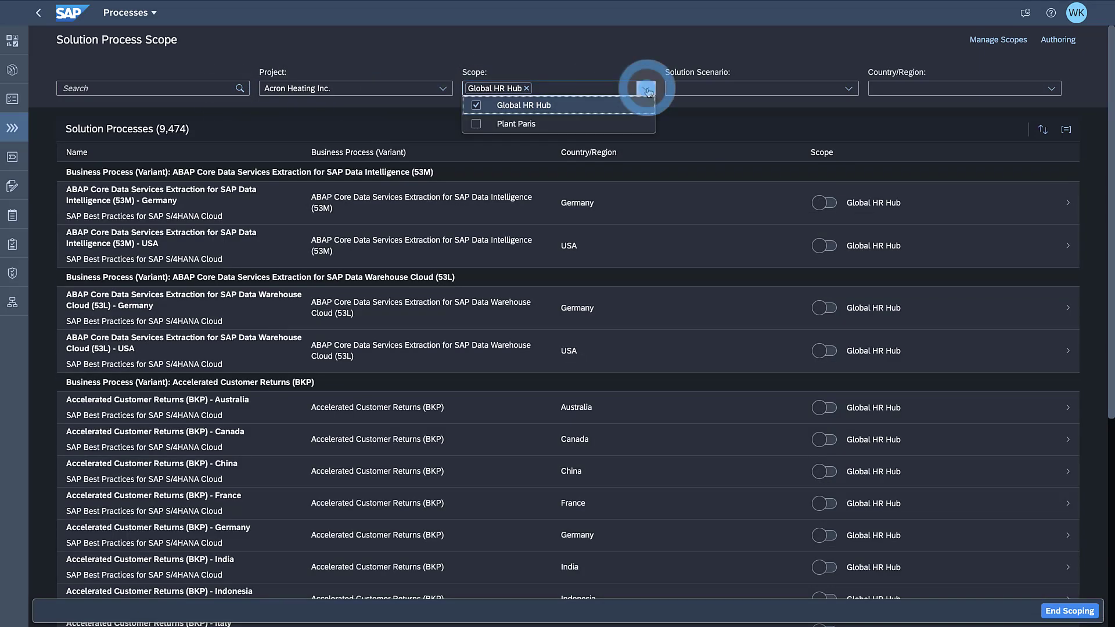
click(477, 125)
click(476, 105)
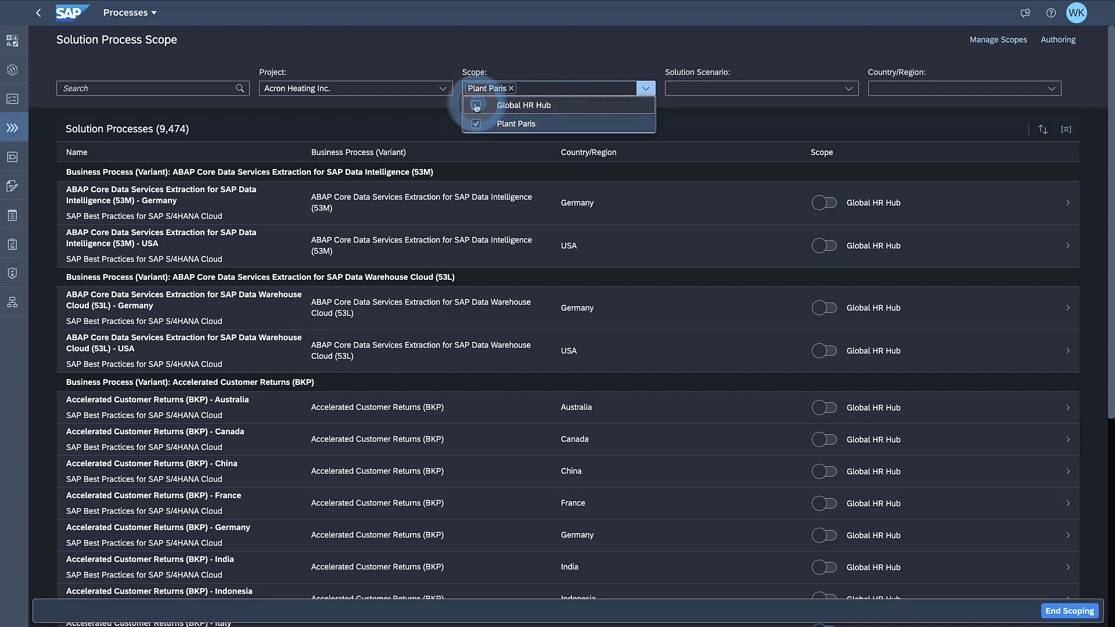
click(429, 120)
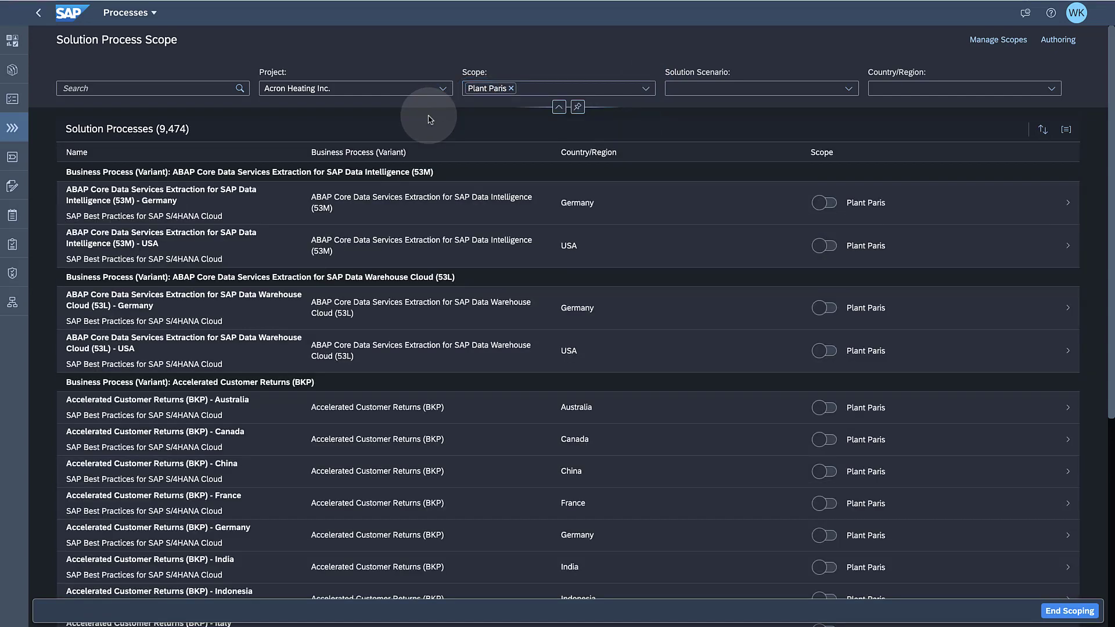
- Filter by SAP Best Practices for SAP S/4HANA Cloud, France and Generic, and put Accounting and Financial Close (J58) - France in scope for Plant Paris
click(849, 89)
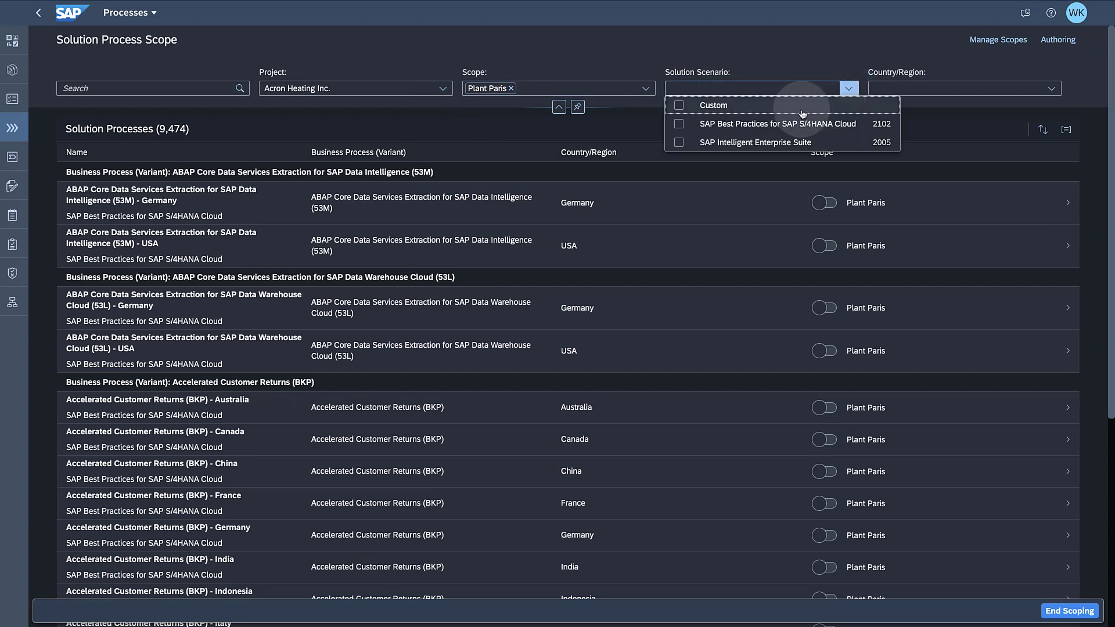
click(678, 124)
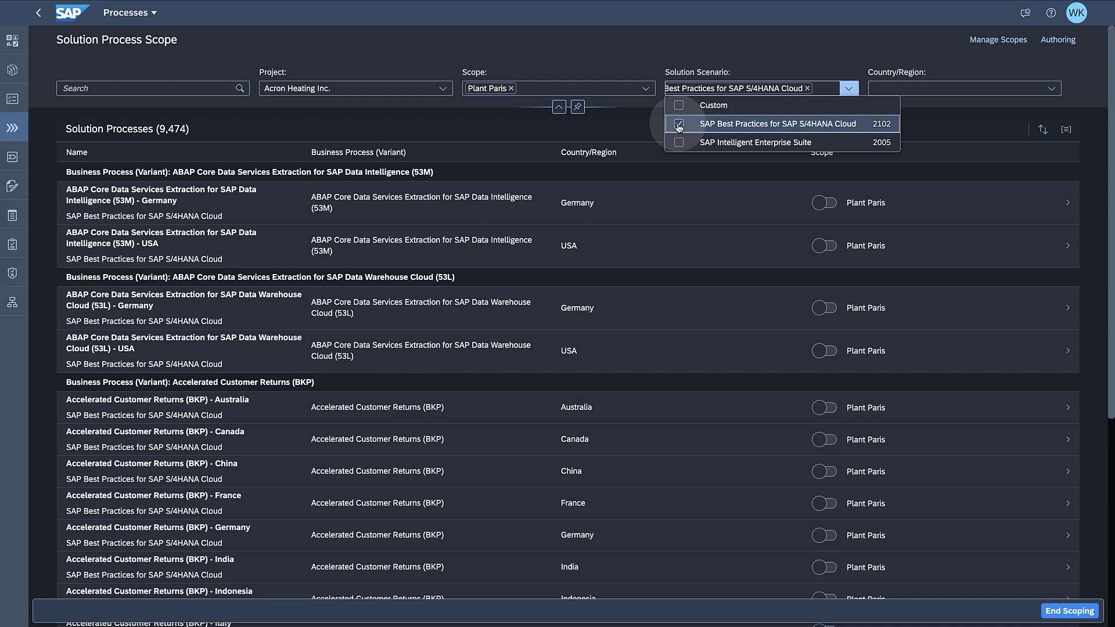
click(1051, 90)
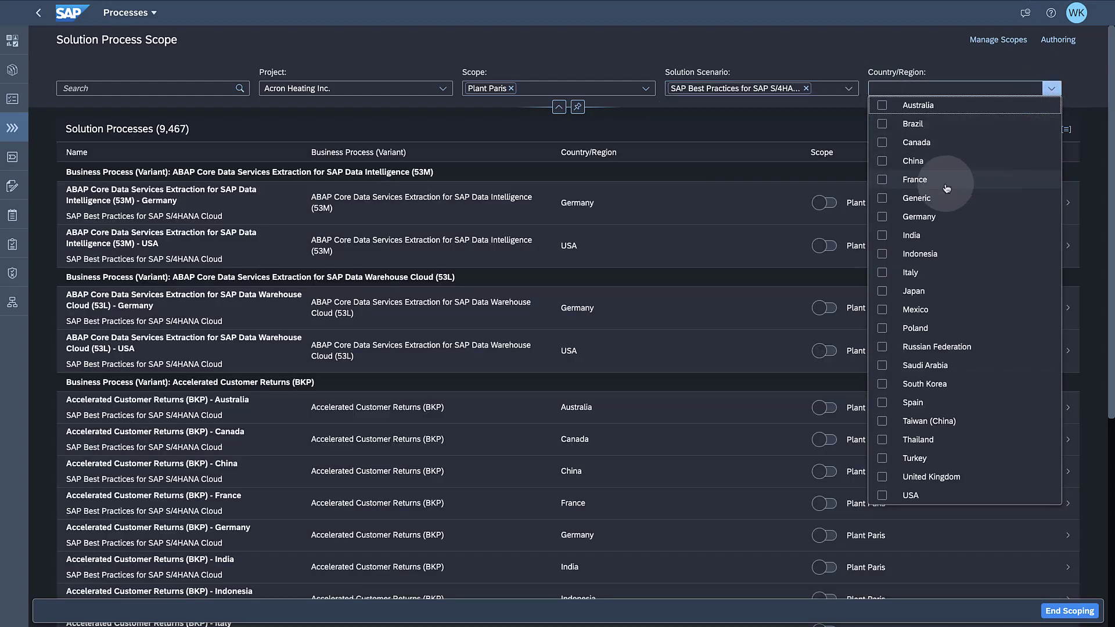
click(881, 200)
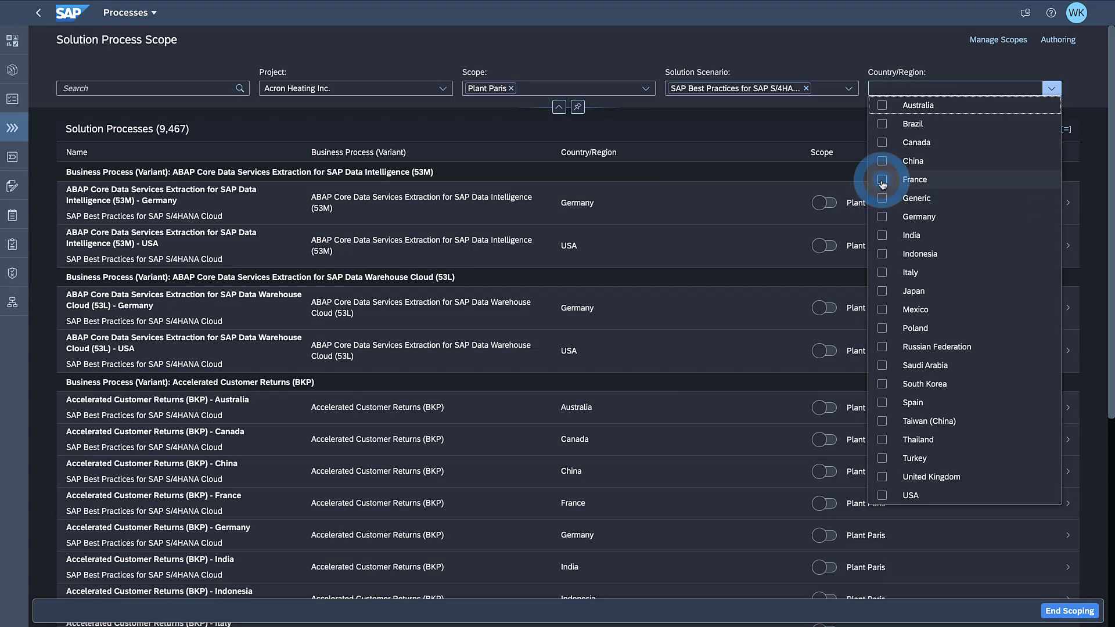
click(882, 181)
click(881, 199)
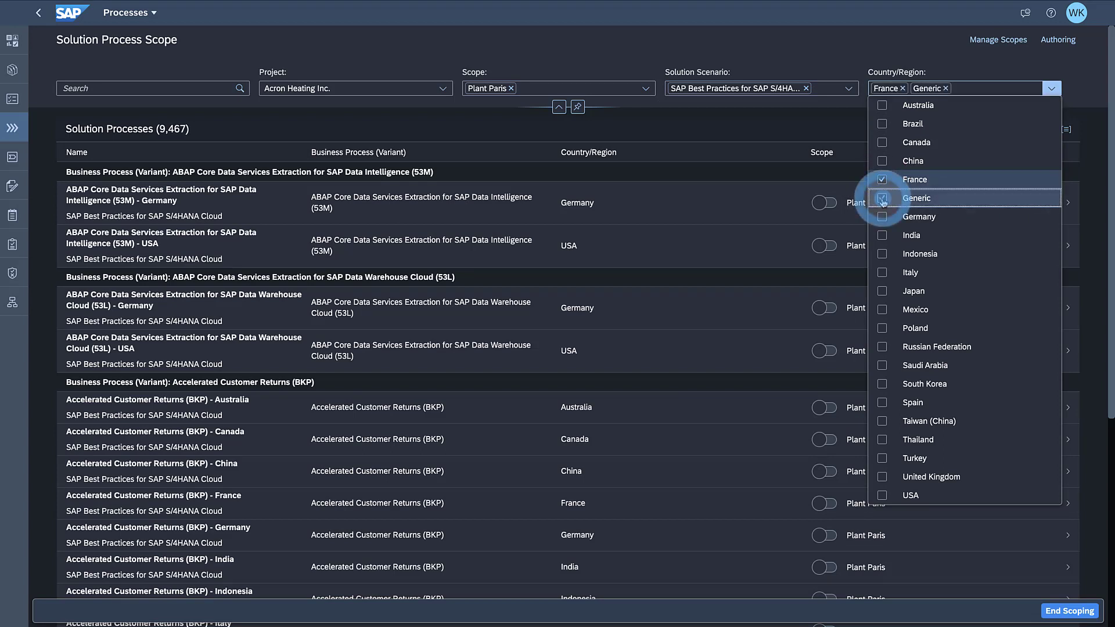
click(778, 134)
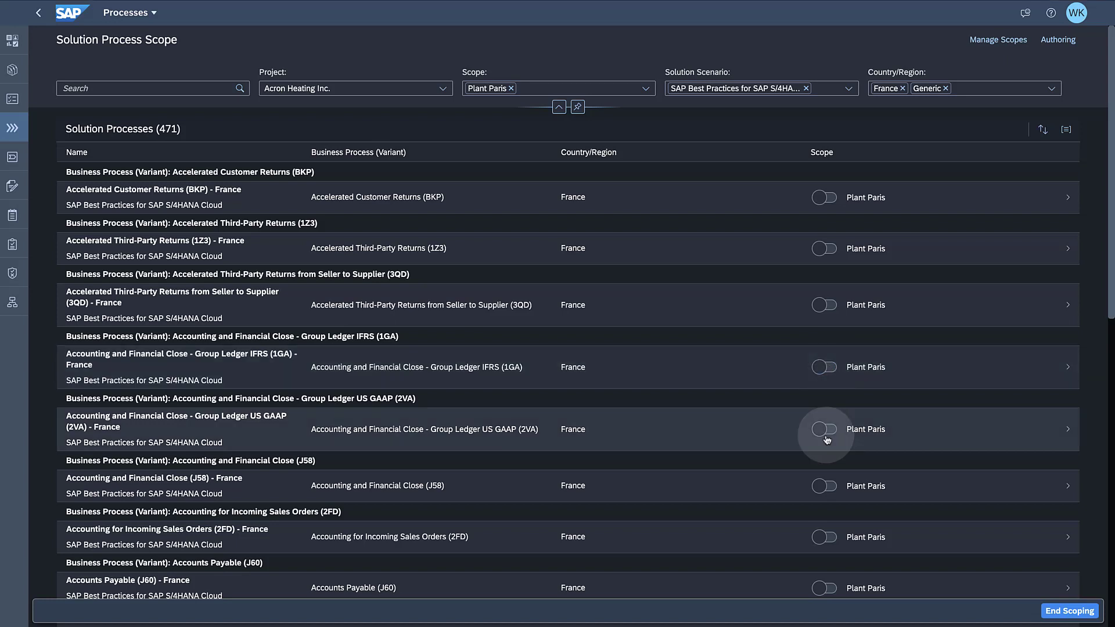
click(825, 490)
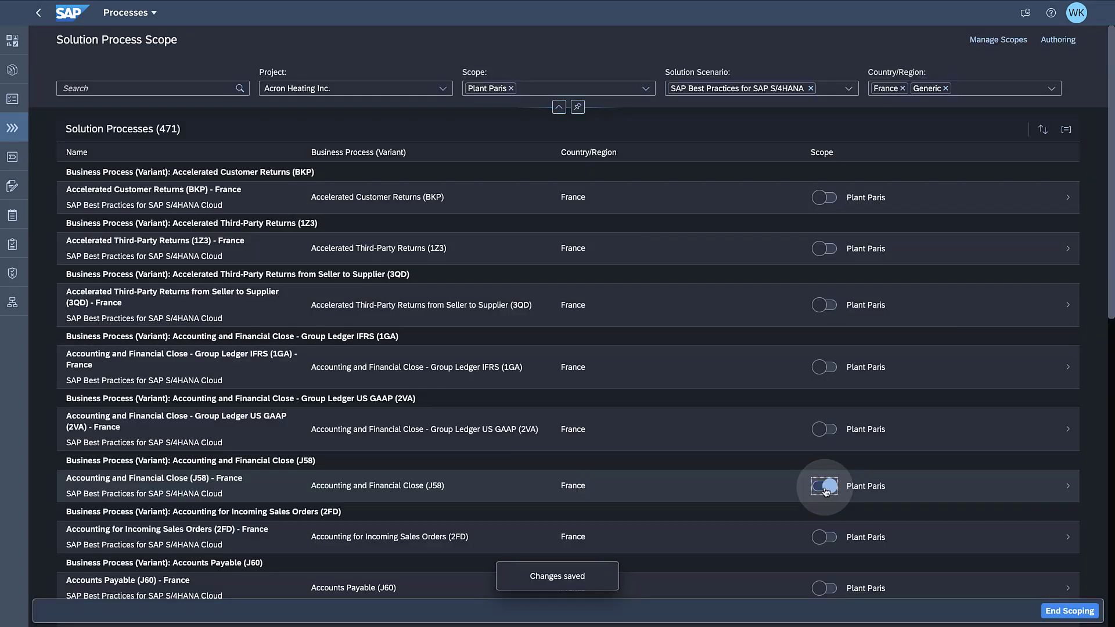
- Remove the country filters, show only Custom solution processes, and put Central Procurement in SAP S/4HANA Cloud in scope for Plant Paris
click(945, 88)
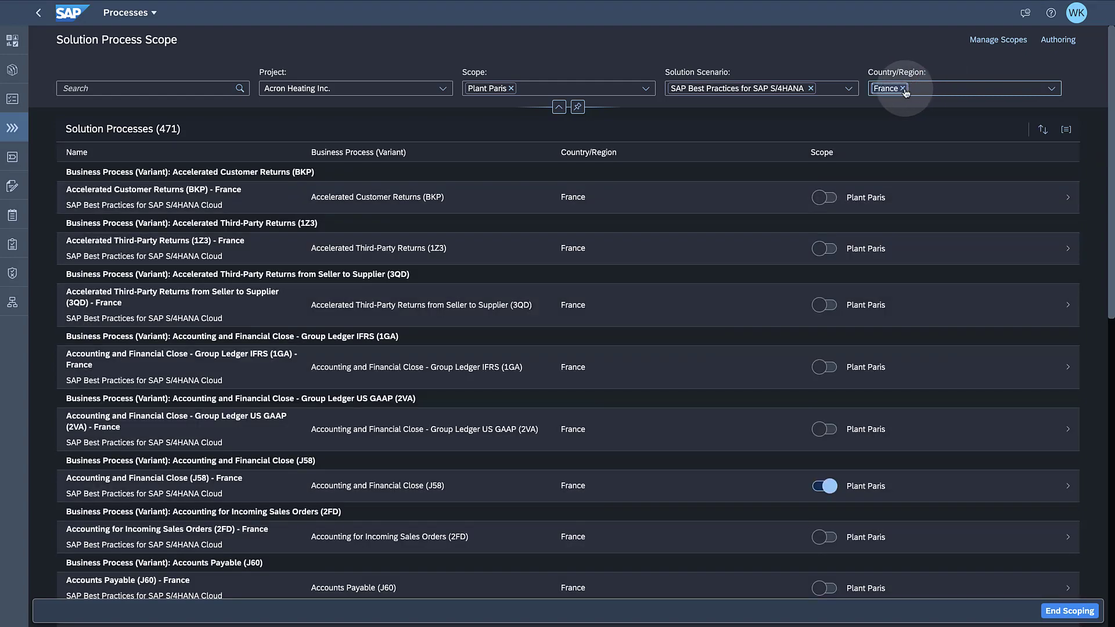
click(902, 88)
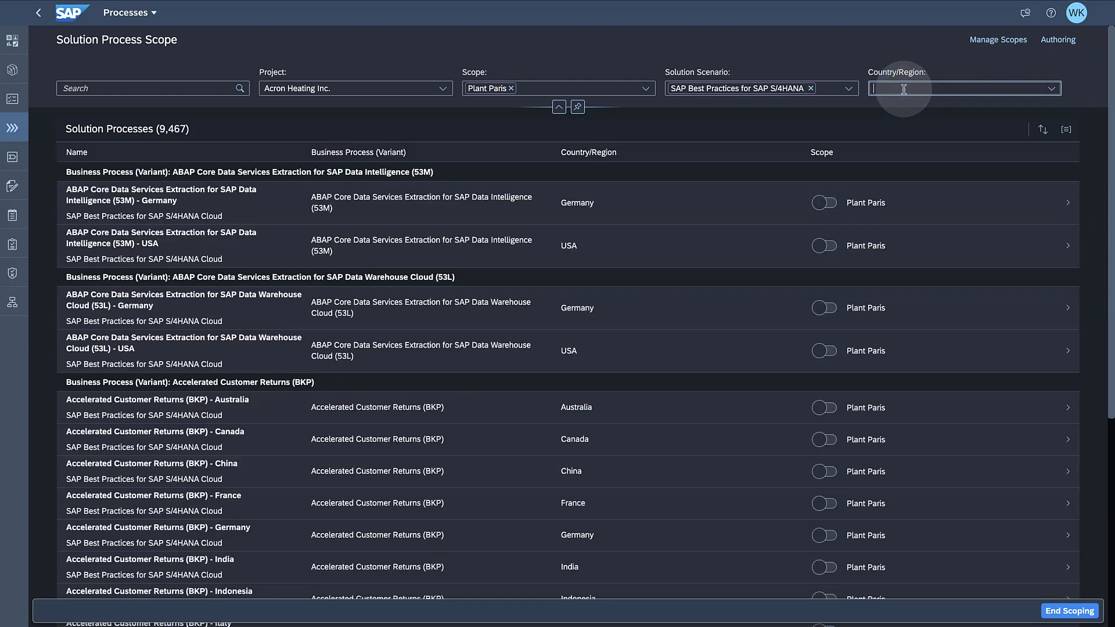
click(848, 90)
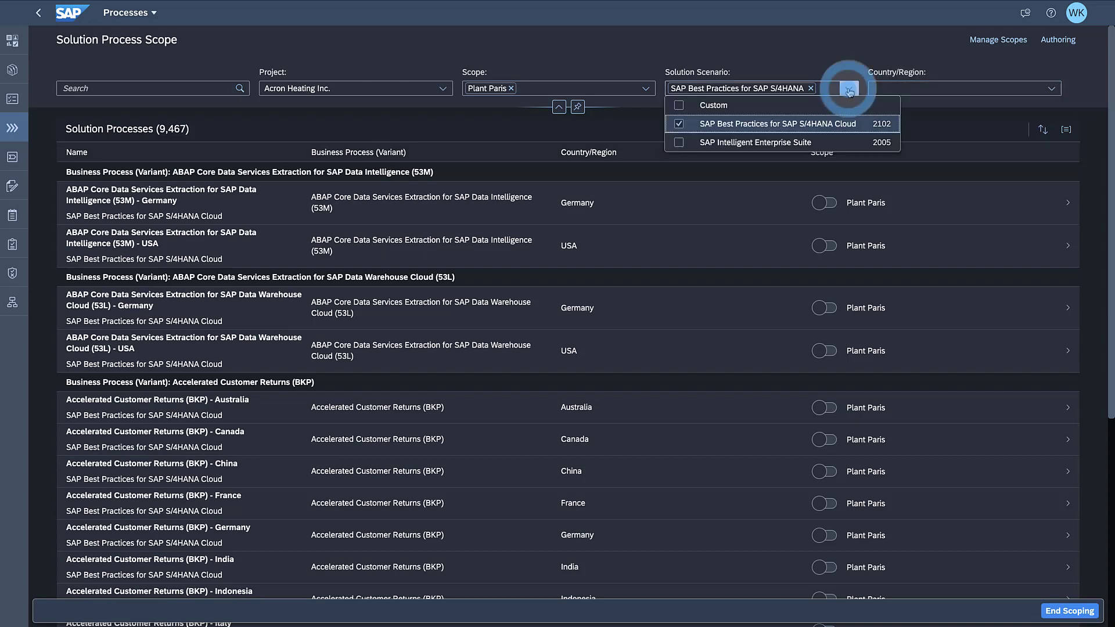
click(679, 124)
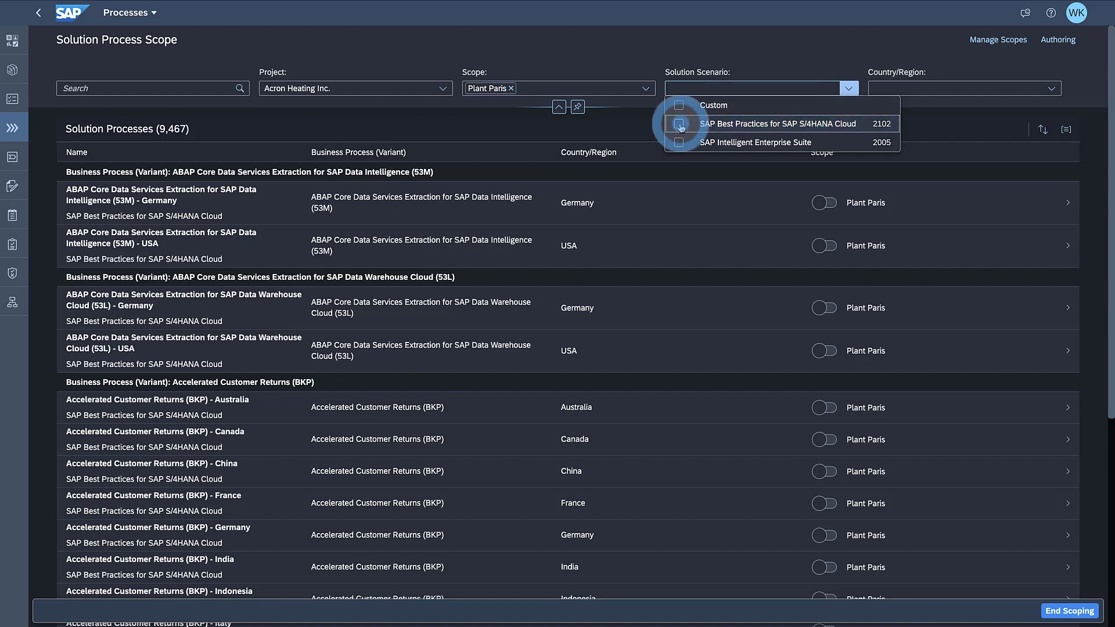
click(679, 108)
click(637, 119)
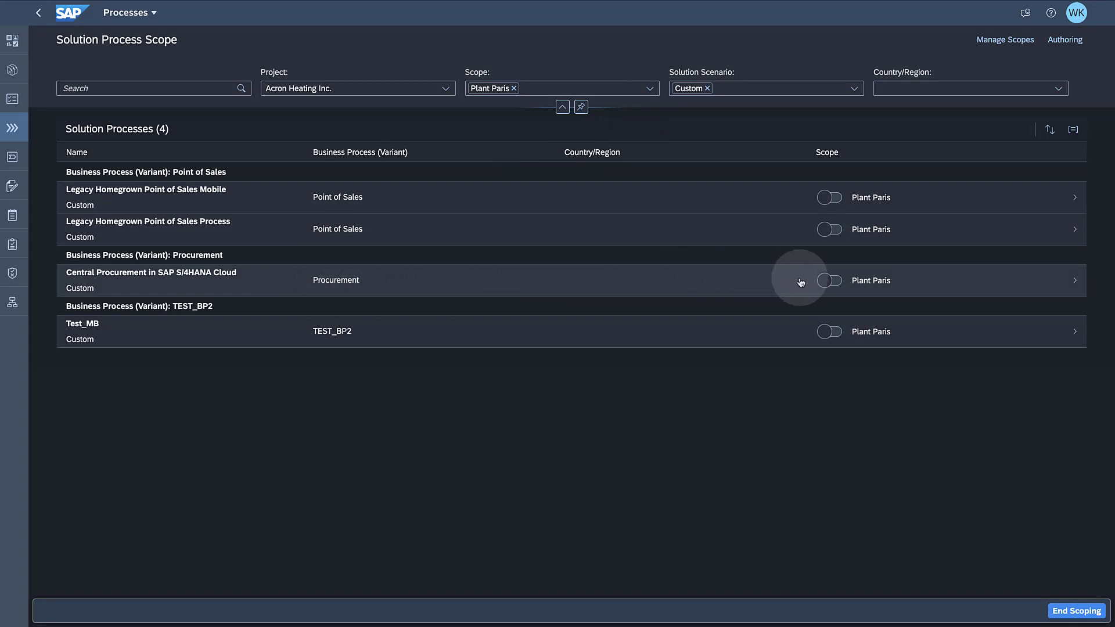
click(831, 281)
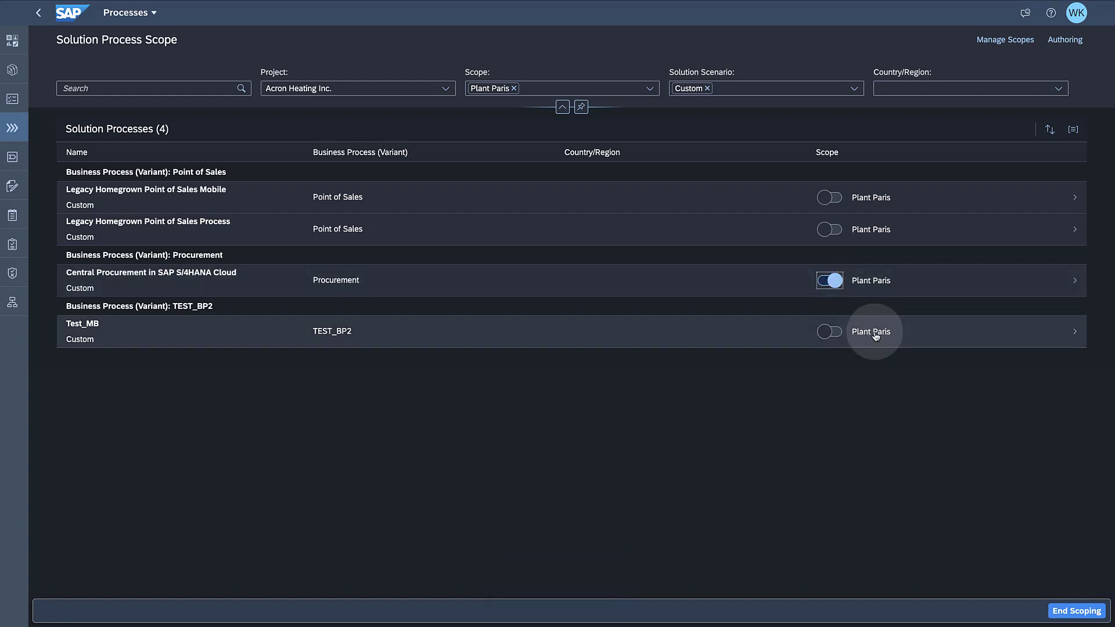
- End scoping and clear the scope and solution scenario filters to list all scoped processes
click(1075, 611)
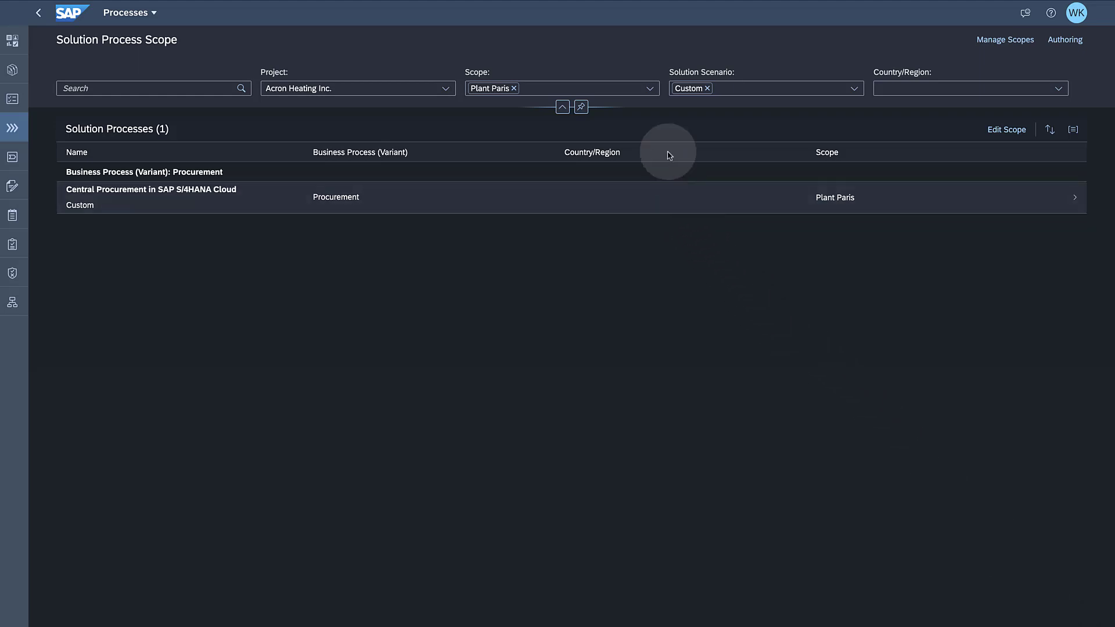
click(513, 88)
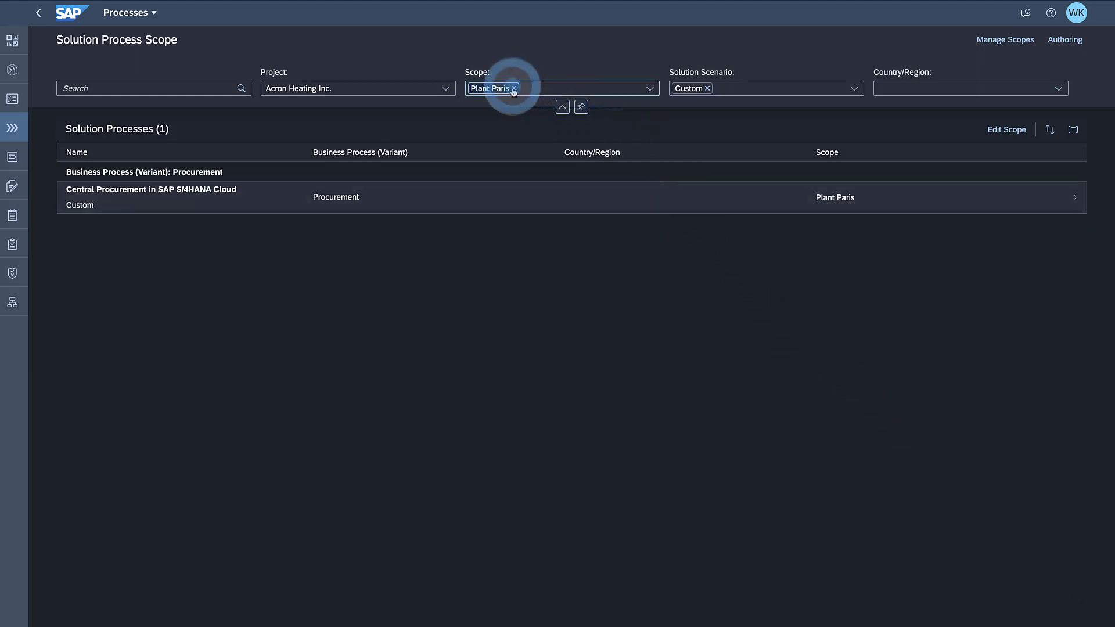
click(708, 88)
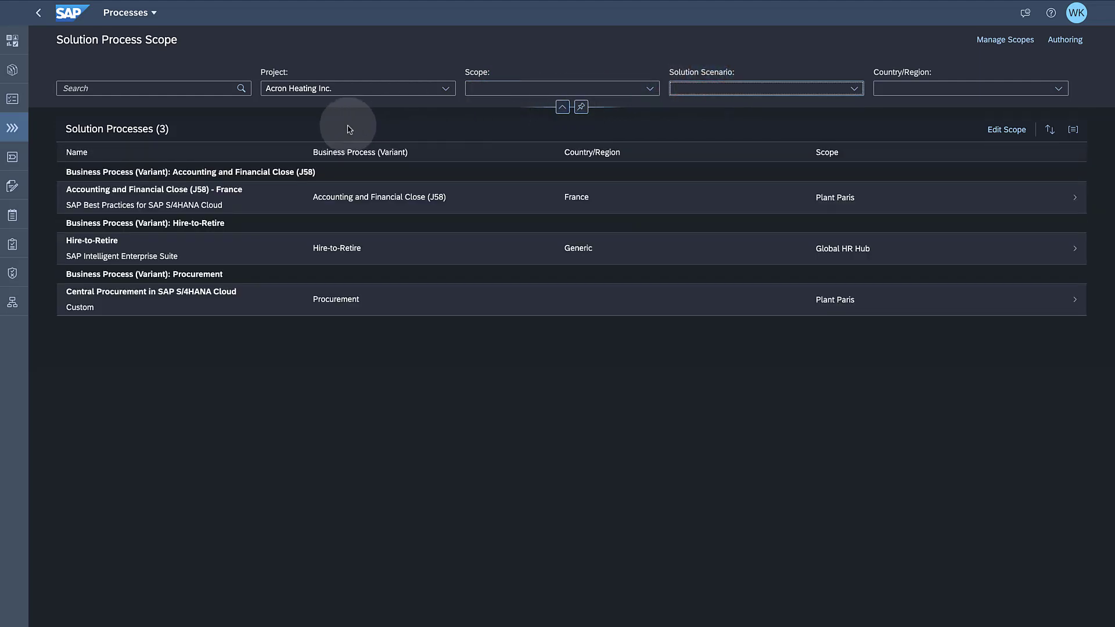
- Open the project's task list and filter it to the Plant Paris scope
click(12, 100)
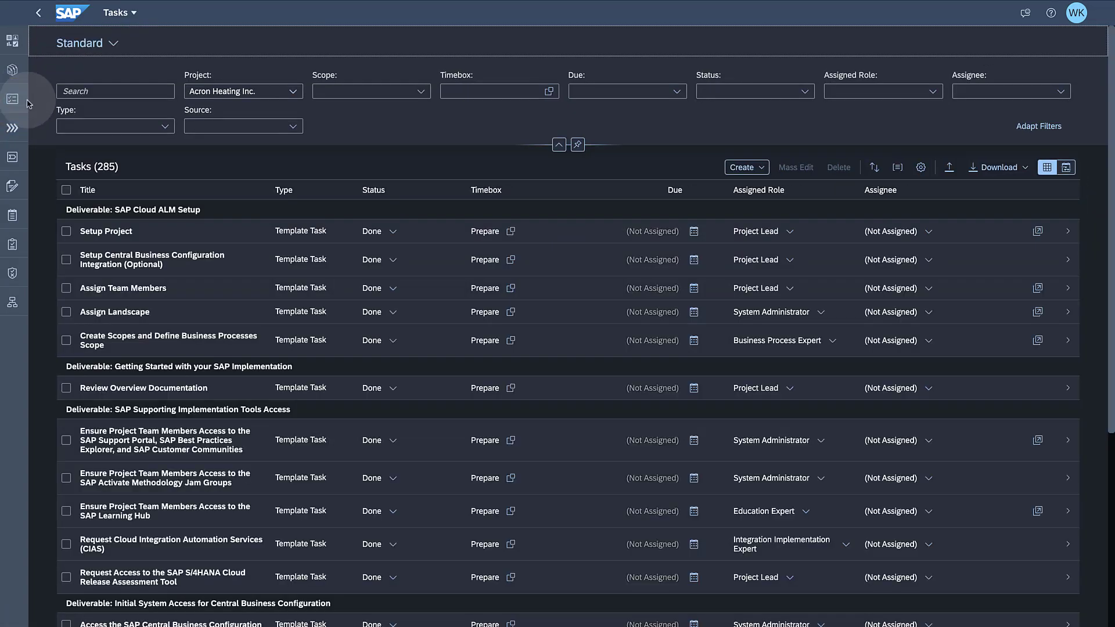
click(422, 92)
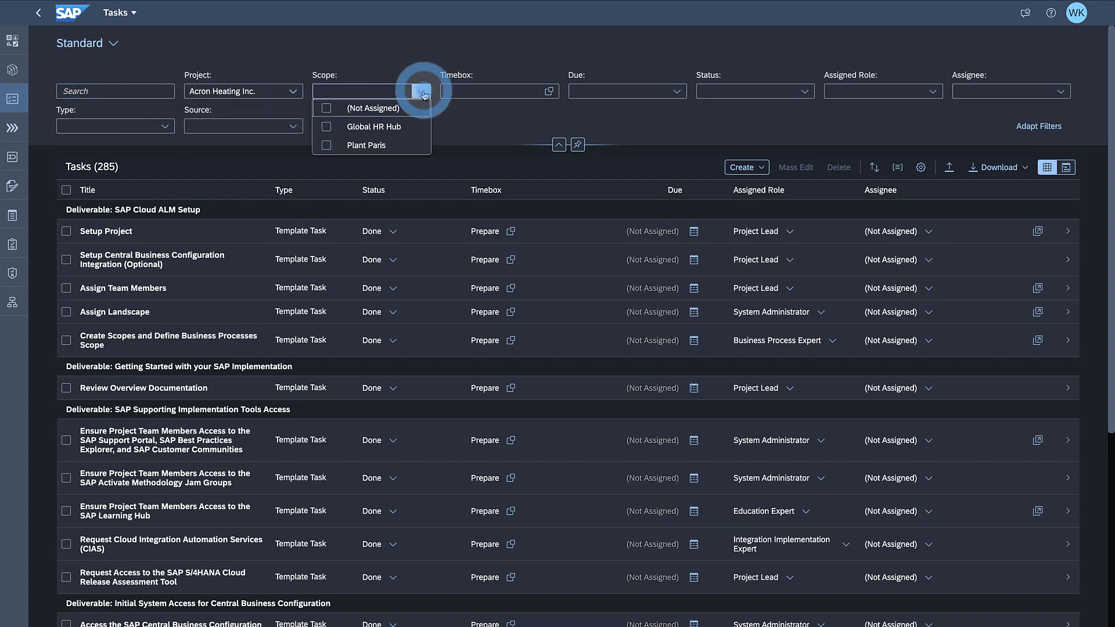
click(326, 146)
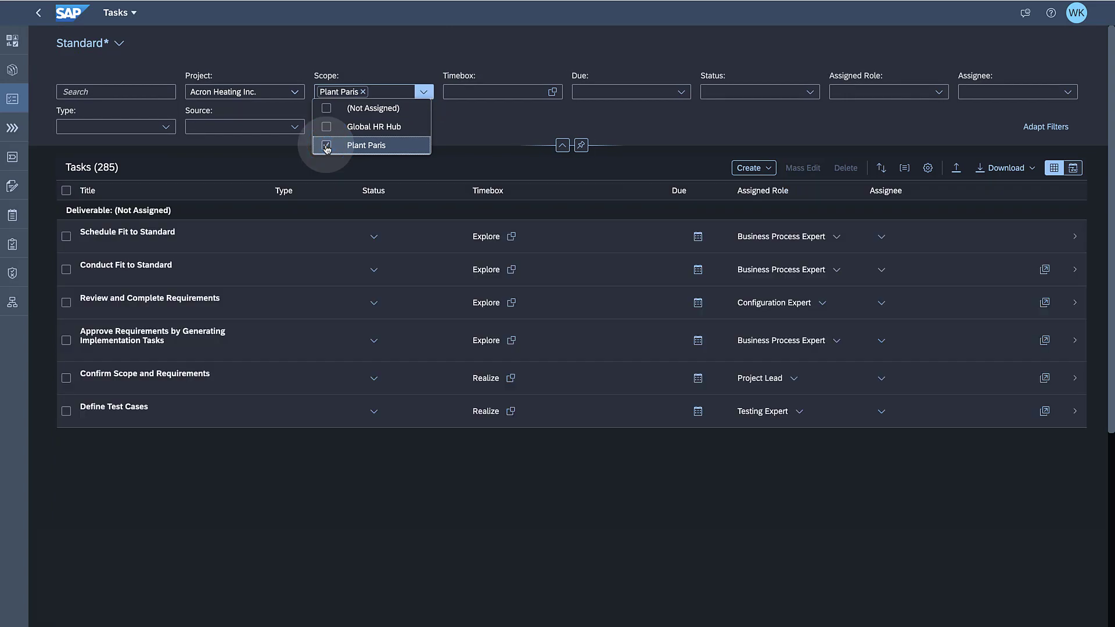
click(262, 159)
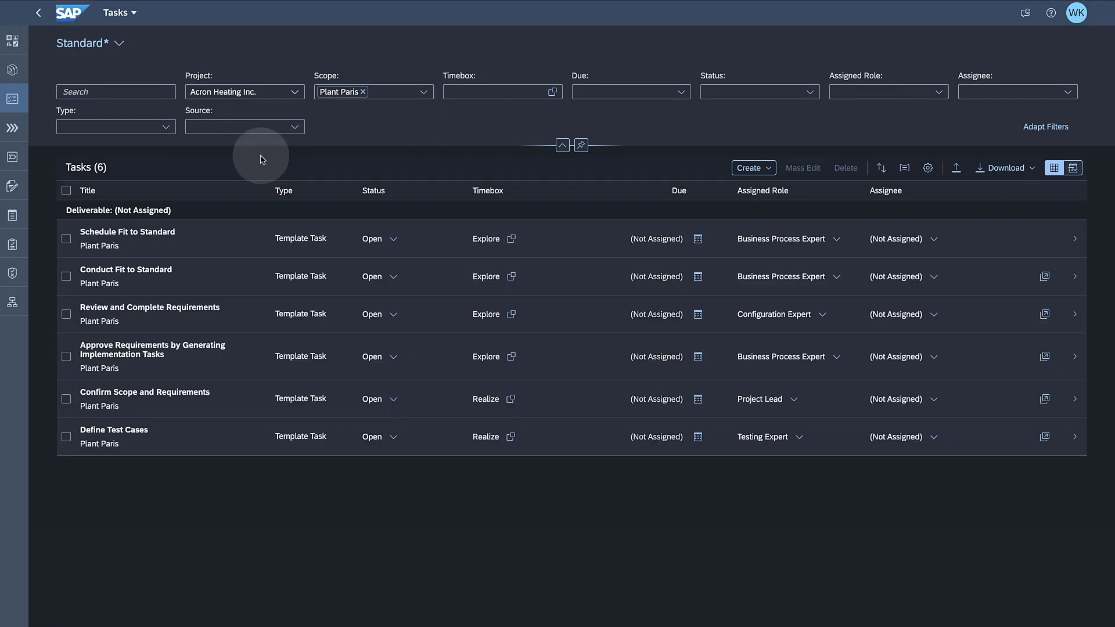